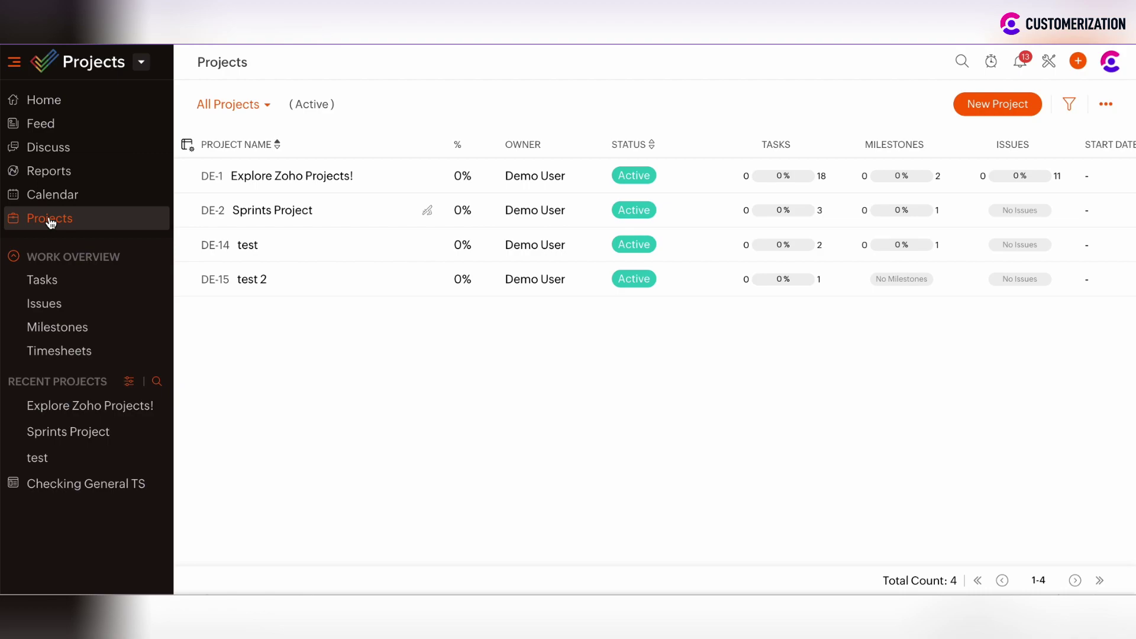
# - Open the Explore Zoho Projects! project's dashboard Widgets view showing Task, Issue, Milestone and Team Status charts
pyautogui.click(273, 178)
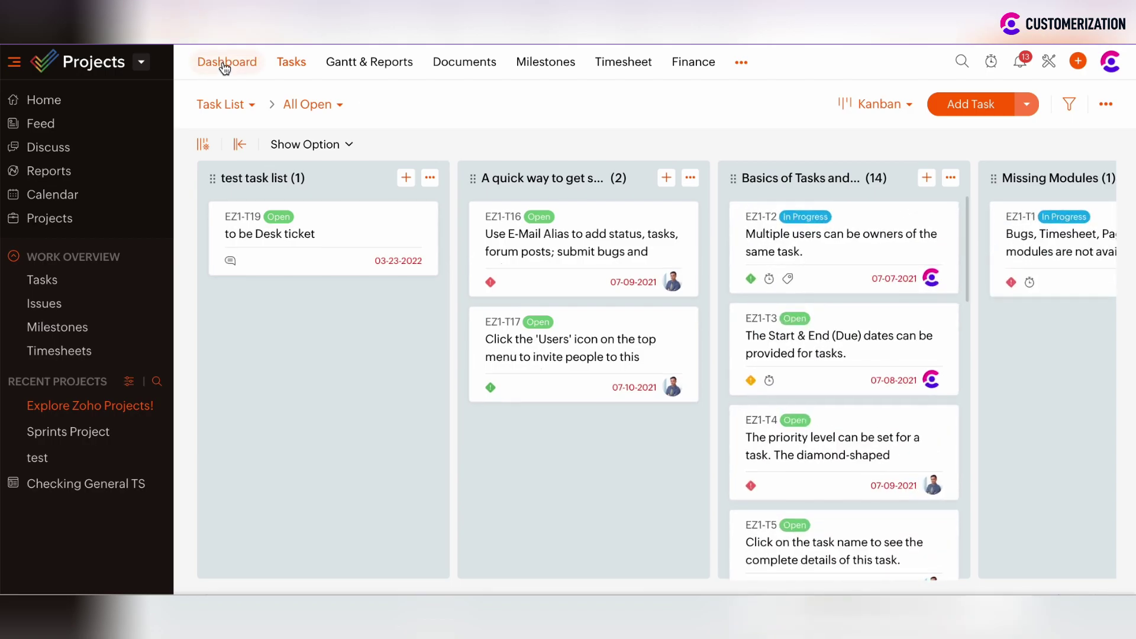
pyautogui.click(224, 66)
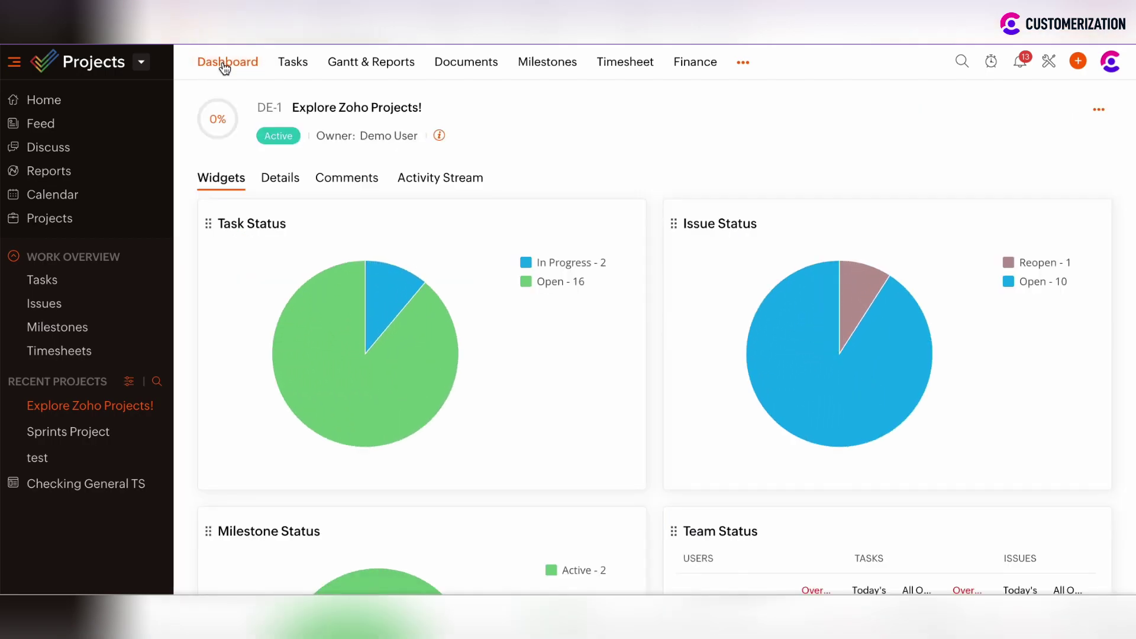
pyautogui.click(223, 186)
pyautogui.click(1100, 111)
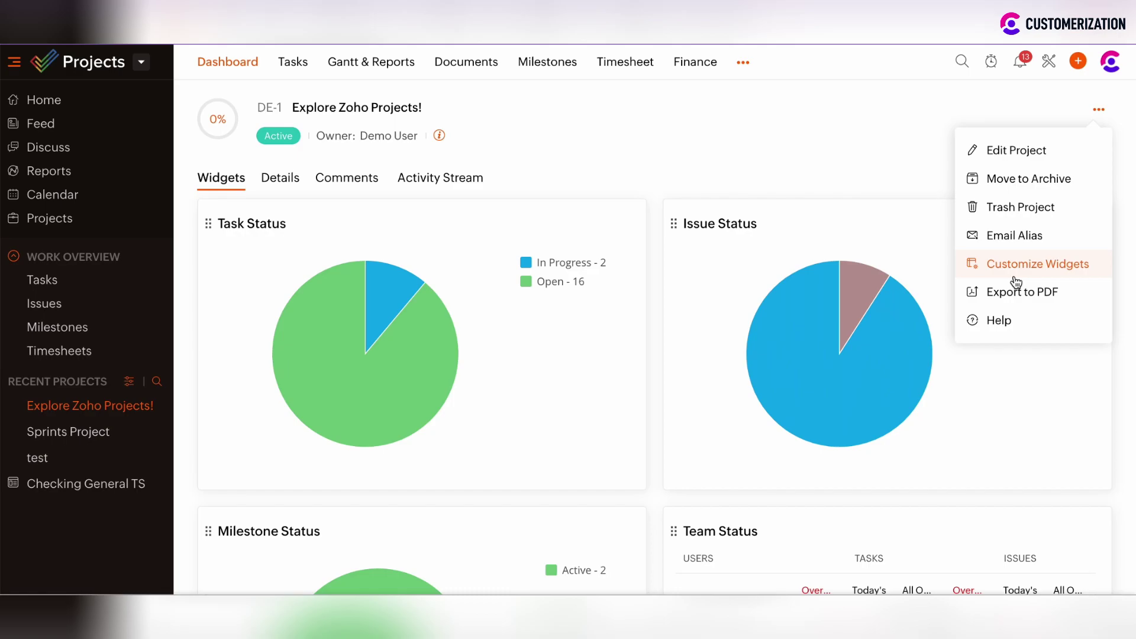
pyautogui.click(1035, 271)
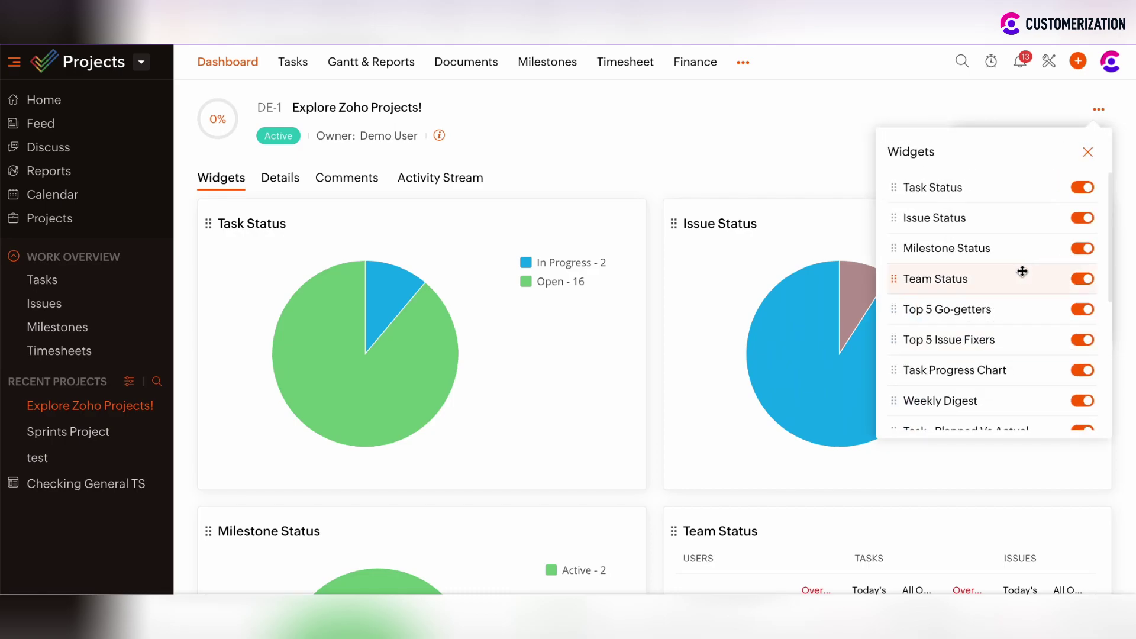
pyautogui.scroll(-5, 959, 309)
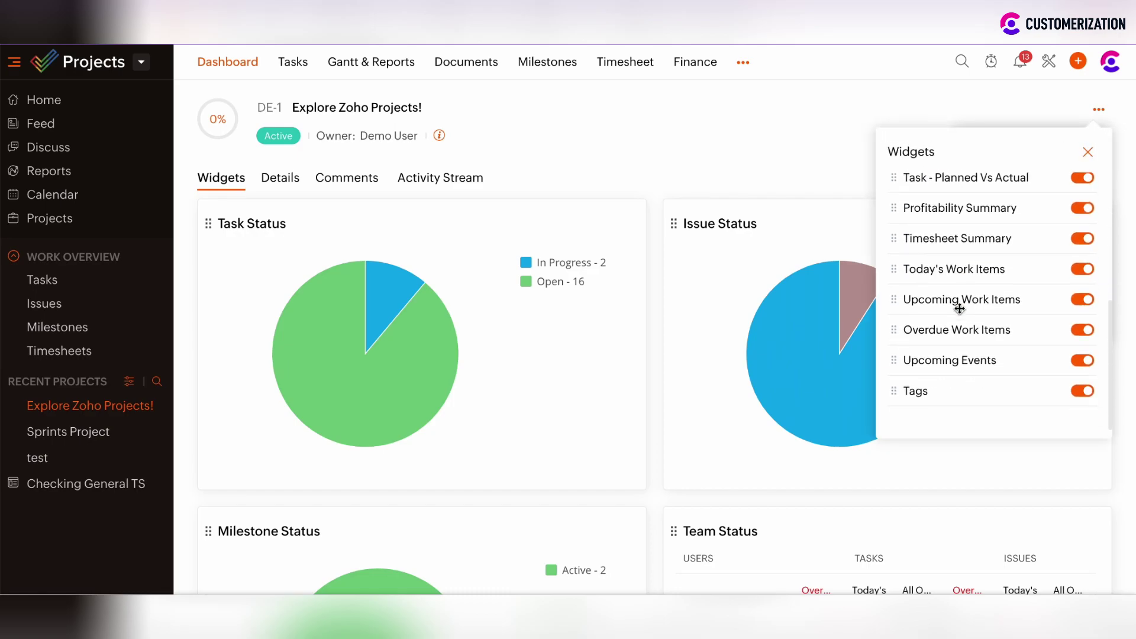
pyautogui.scroll(5, 959, 309)
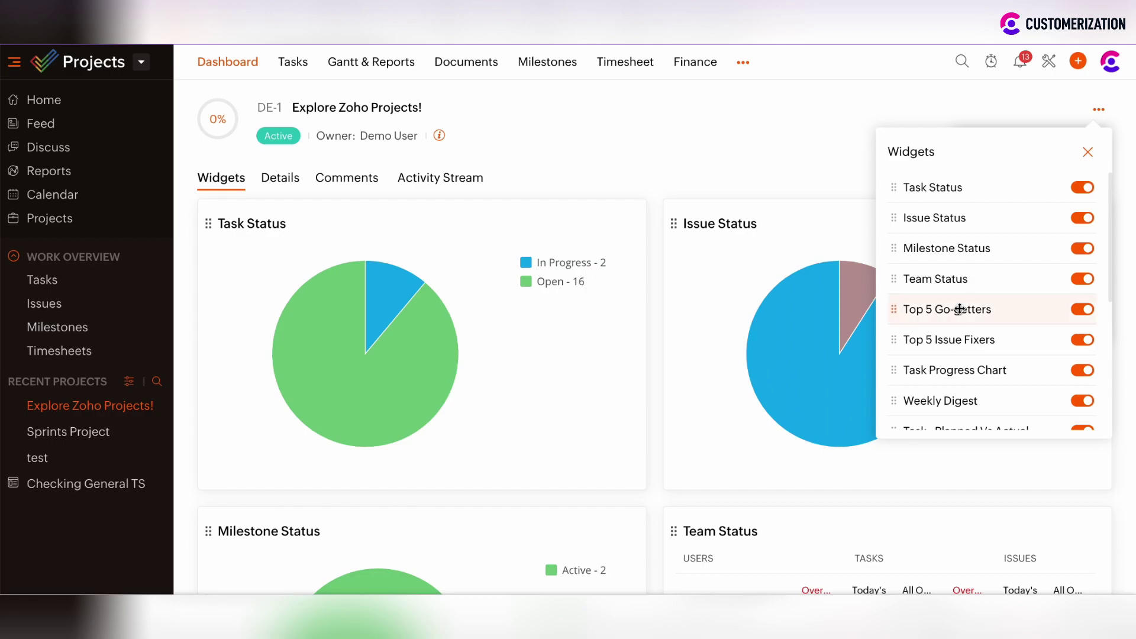
pyautogui.scroll(-5, 960, 309)
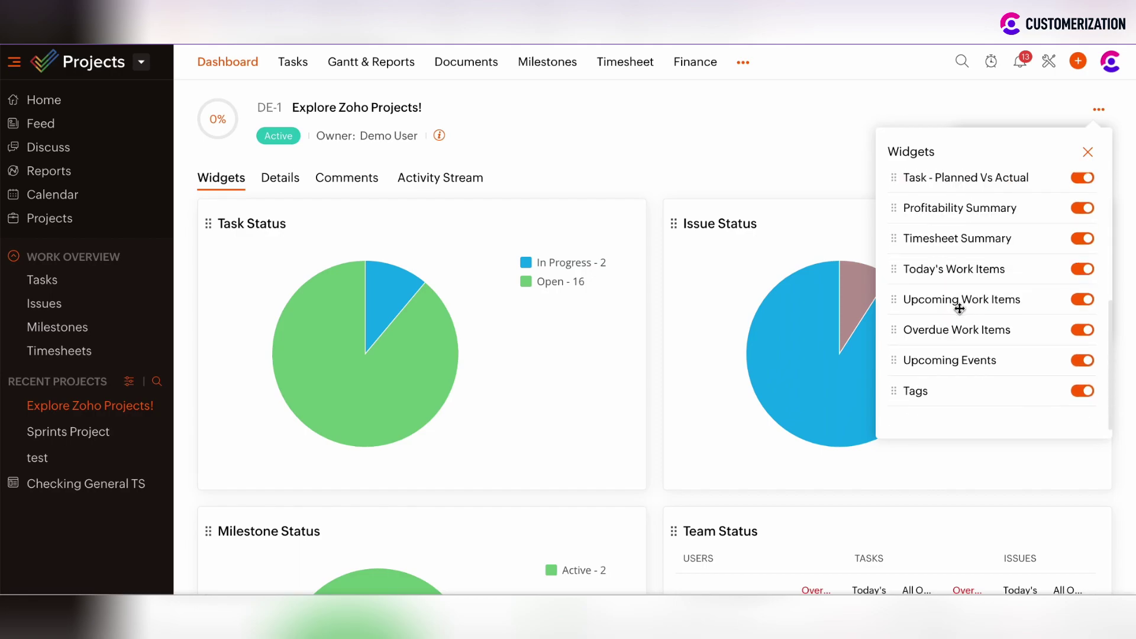
pyautogui.scroll(5, 978, 242)
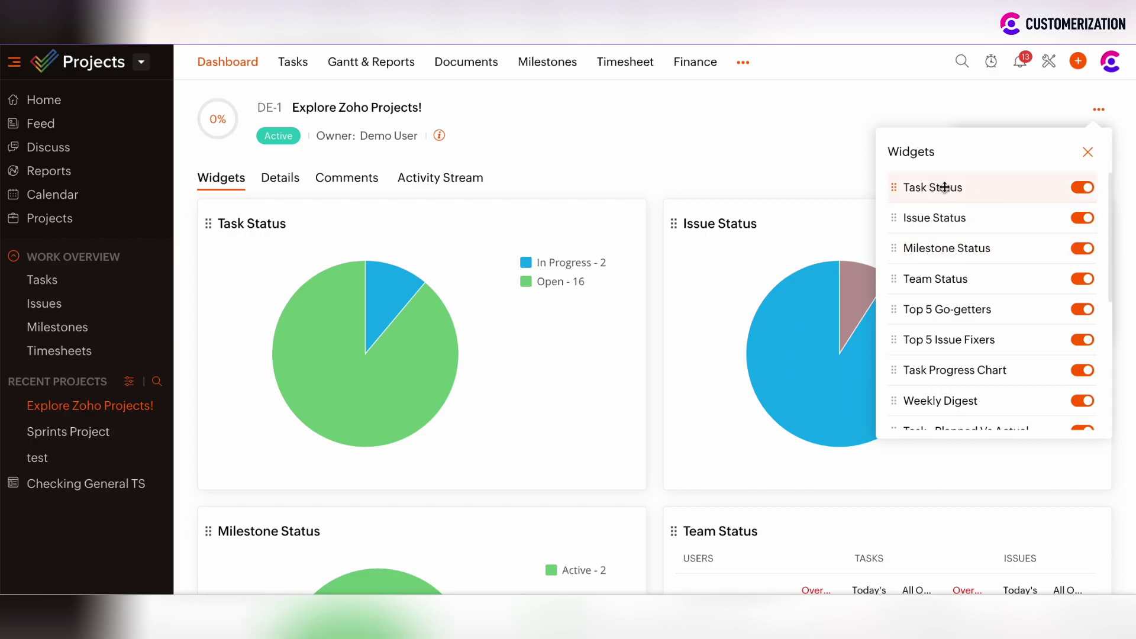
pyautogui.click(1088, 189)
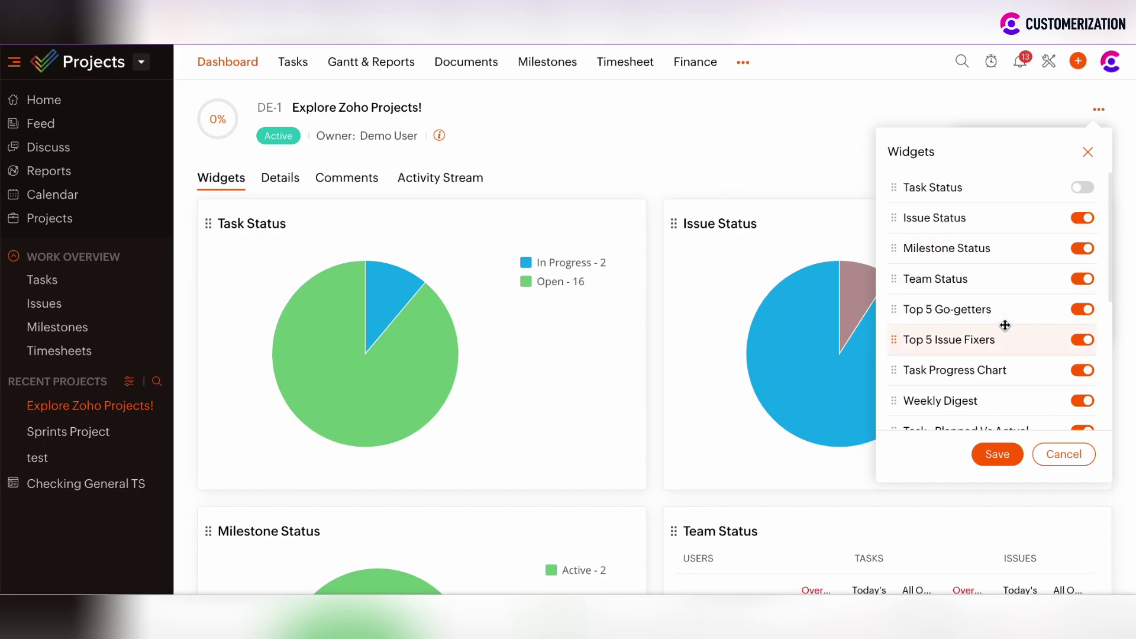
pyautogui.click(1087, 188)
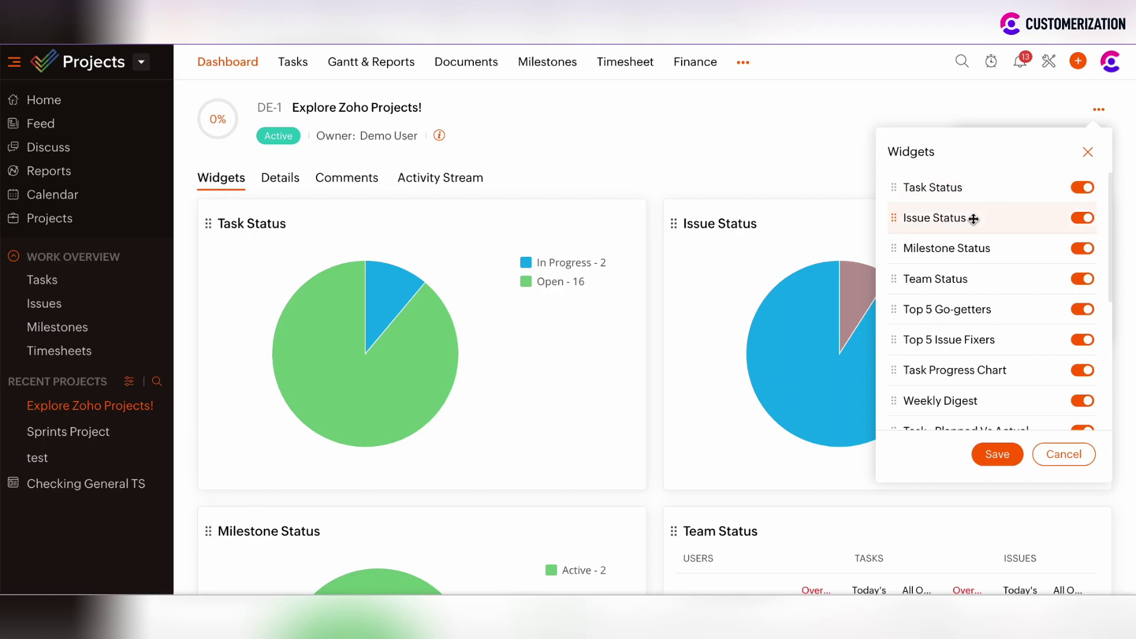
pyautogui.moveTo(941, 217); pyautogui.dragTo(939, 187)
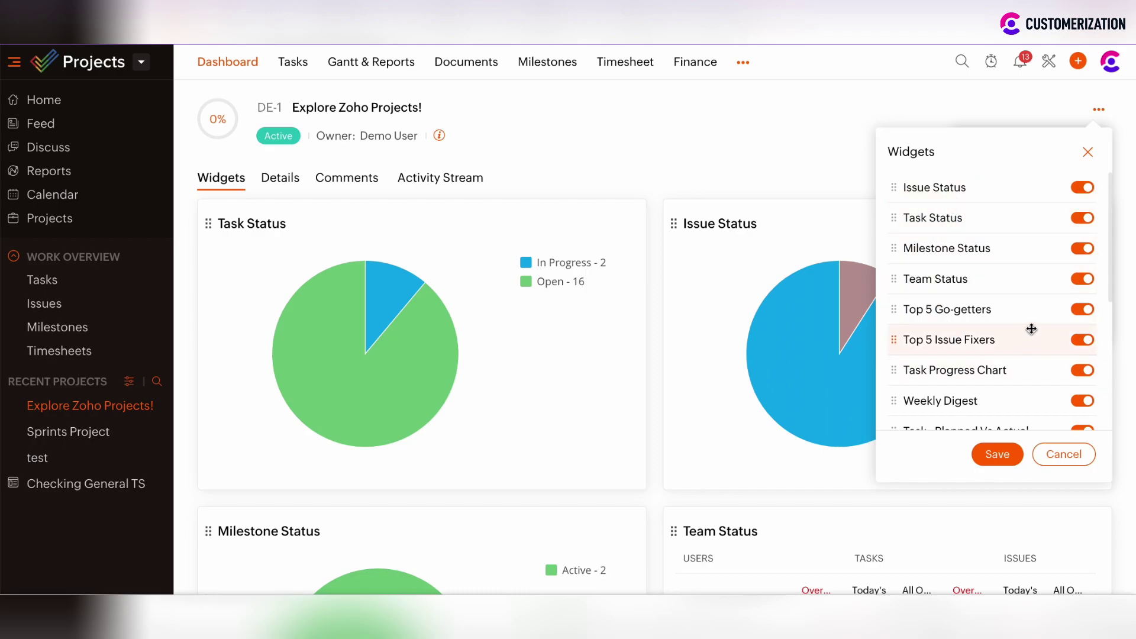
pyautogui.scroll(-2, 913, 310)
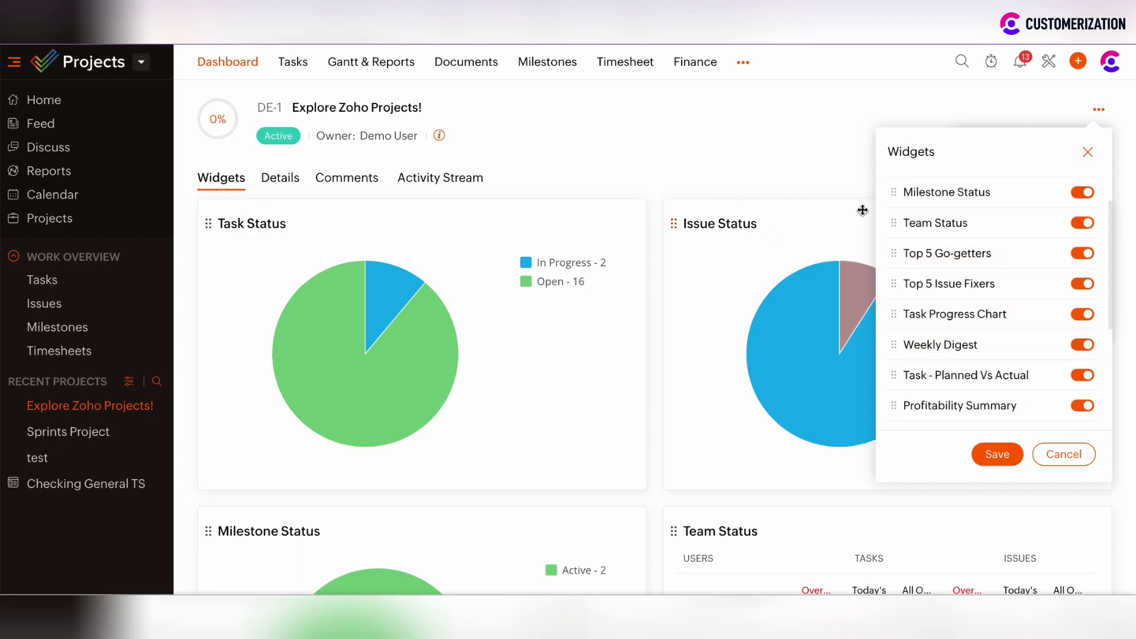
pyautogui.click(1065, 456)
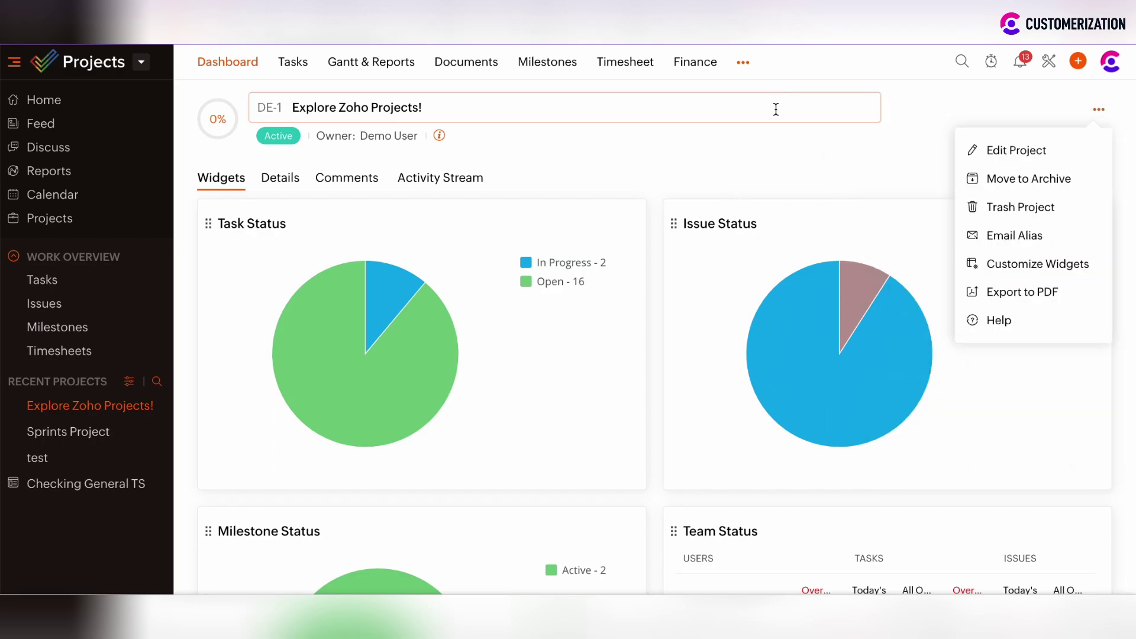
pyautogui.click(769, 154)
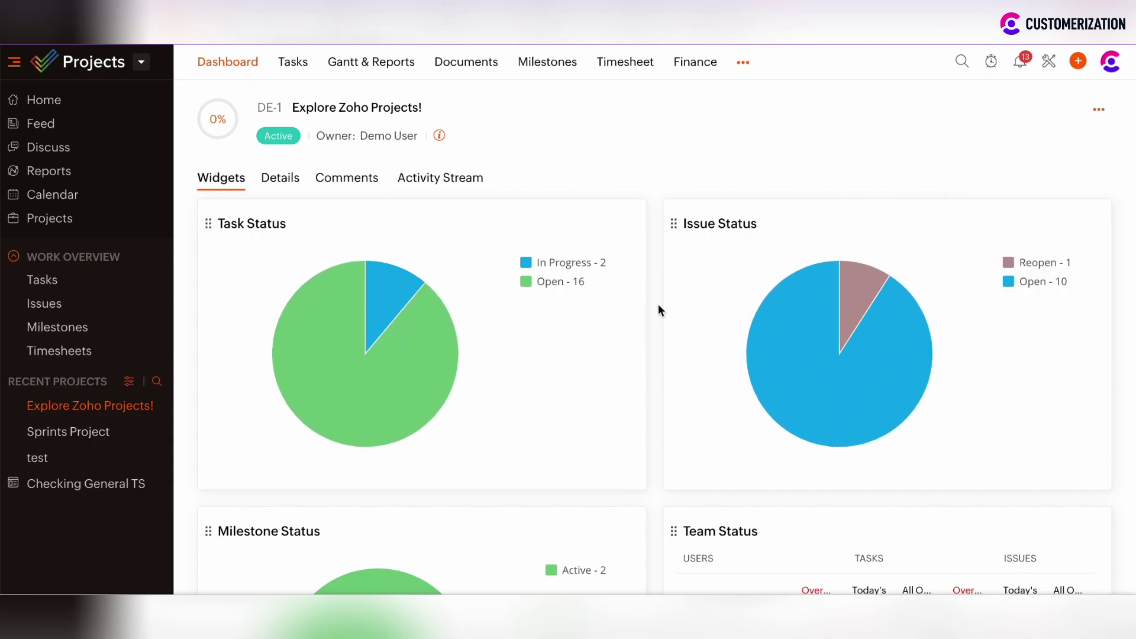
pyautogui.moveTo(220, 121)
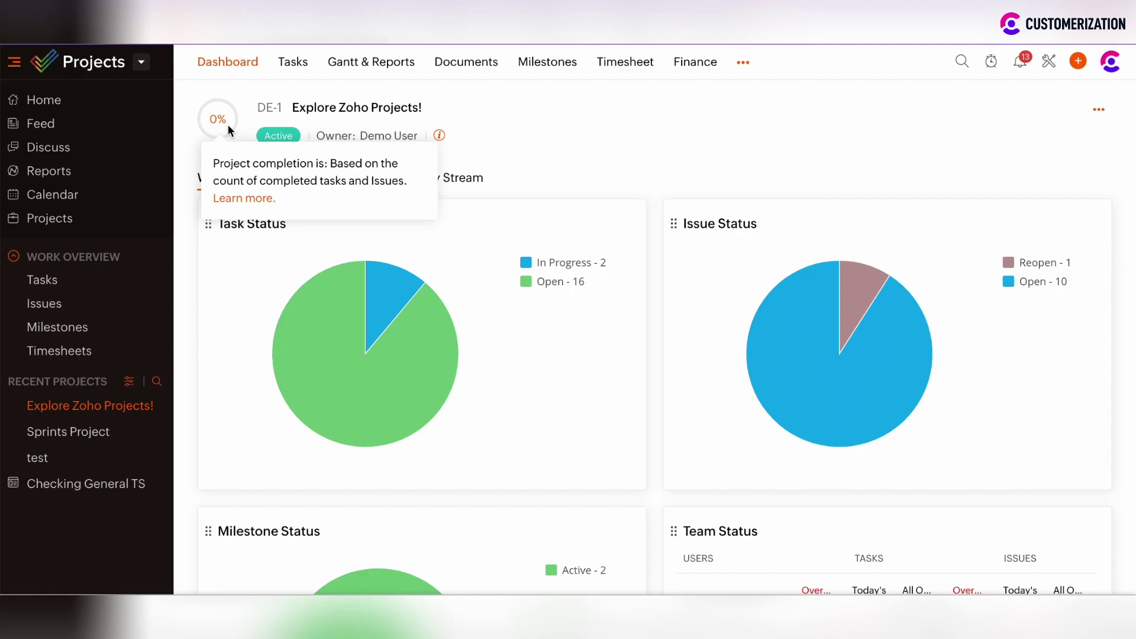
pyautogui.scroll(-1, 637, 196)
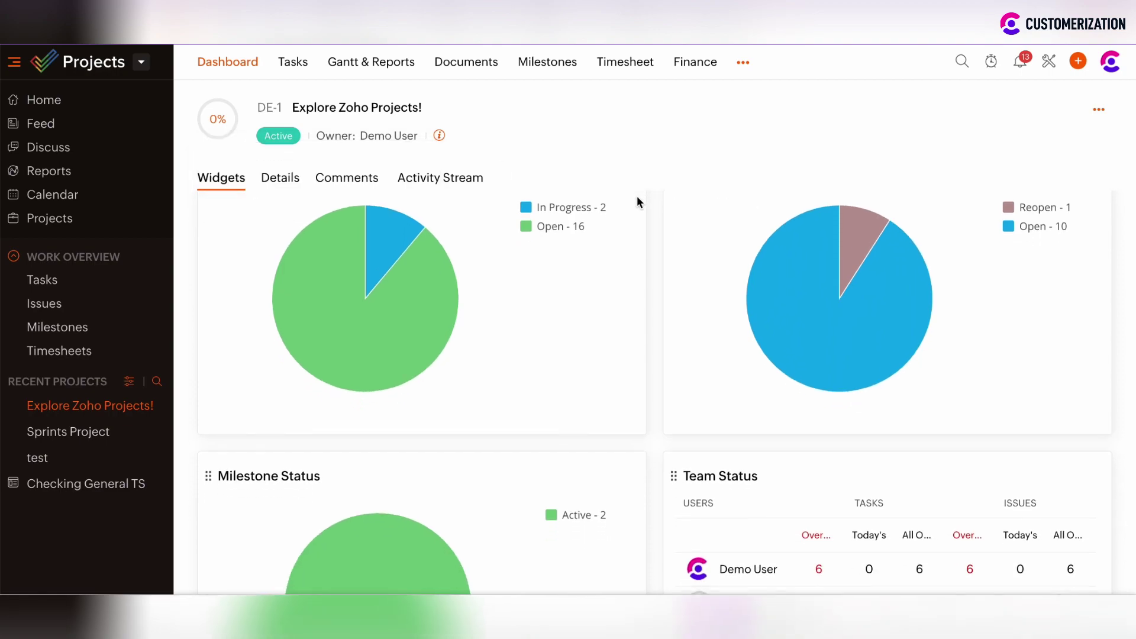
pyautogui.scroll(1, 637, 196)
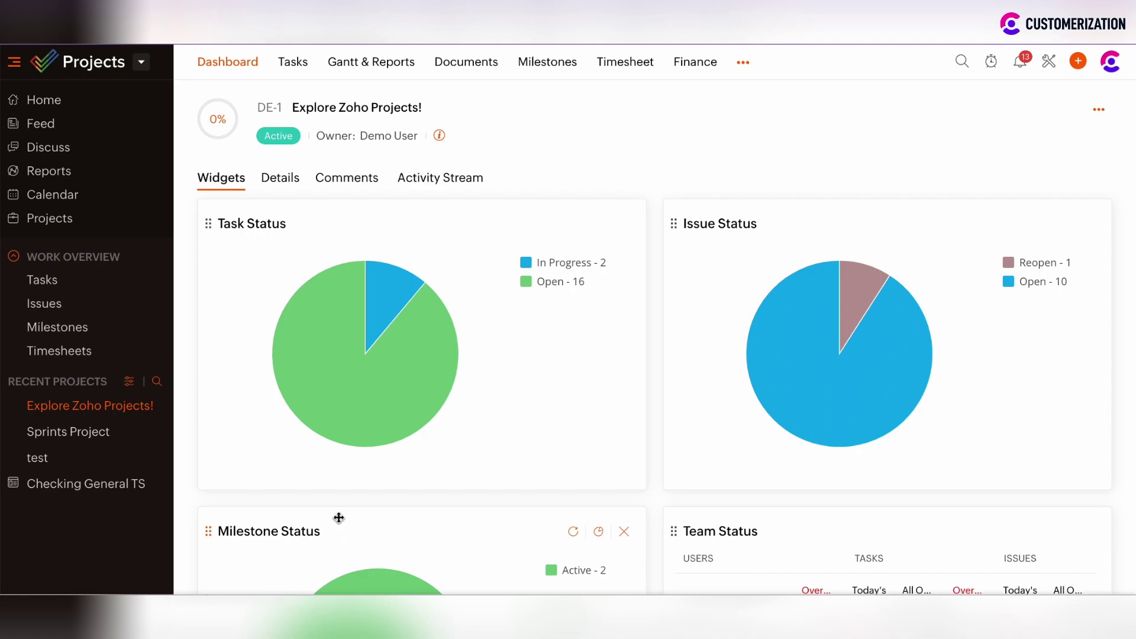
pyautogui.moveTo(420, 439)
pyautogui.click(573, 225)
pyautogui.click(599, 225)
# - Scroll down to the Top 5, Task Progress Chart, Weekly Digest and Planned Vs Actual widgets
pyautogui.scroll(-5, 604, 413)
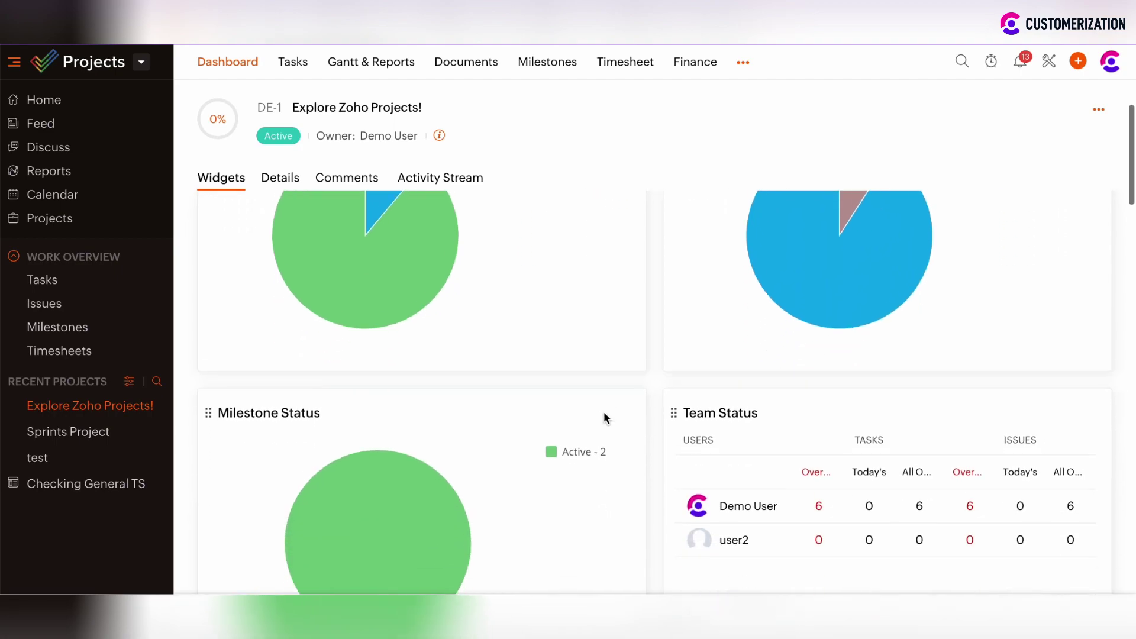
pyautogui.scroll(-1, 604, 418)
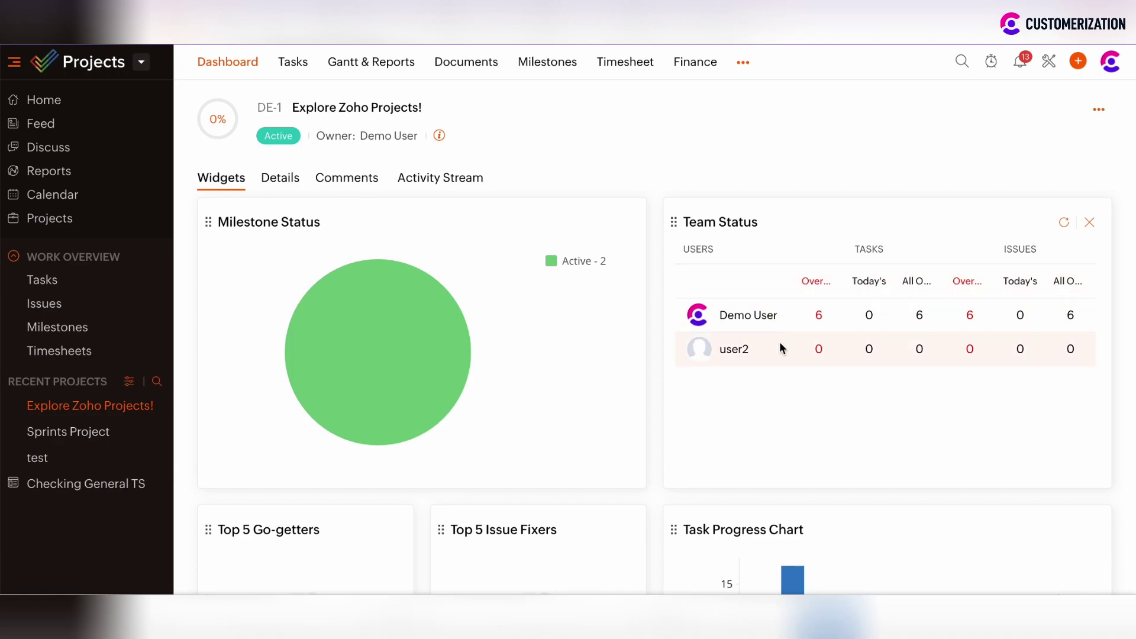
pyautogui.scroll(-3, 772, 434)
pyautogui.scroll(-2, 772, 433)
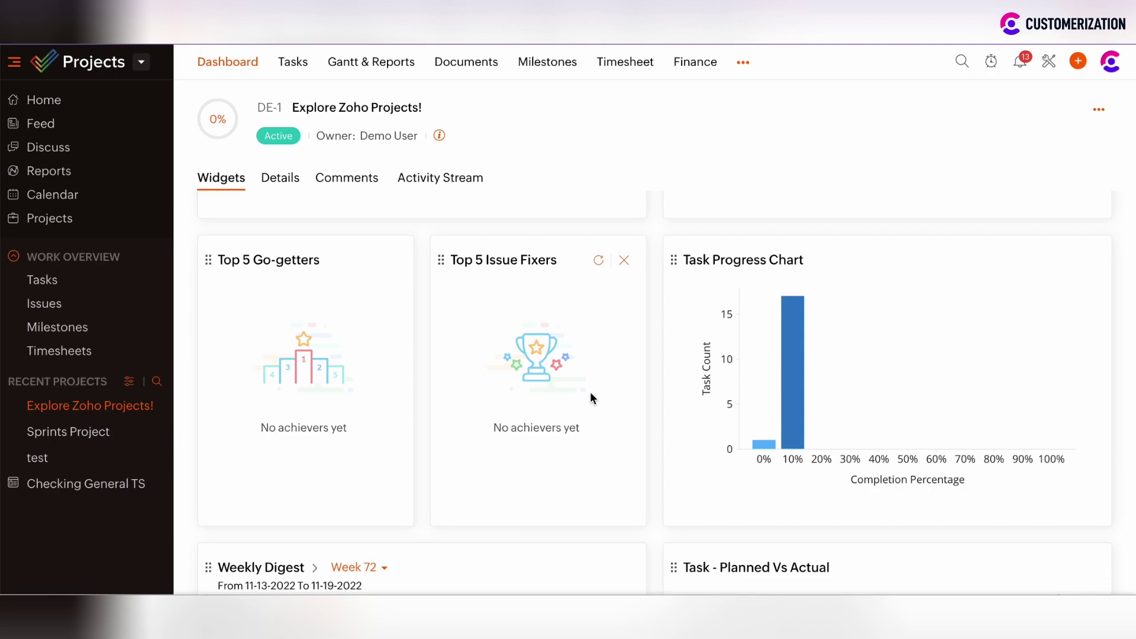
pyautogui.scroll(-1, 590, 392)
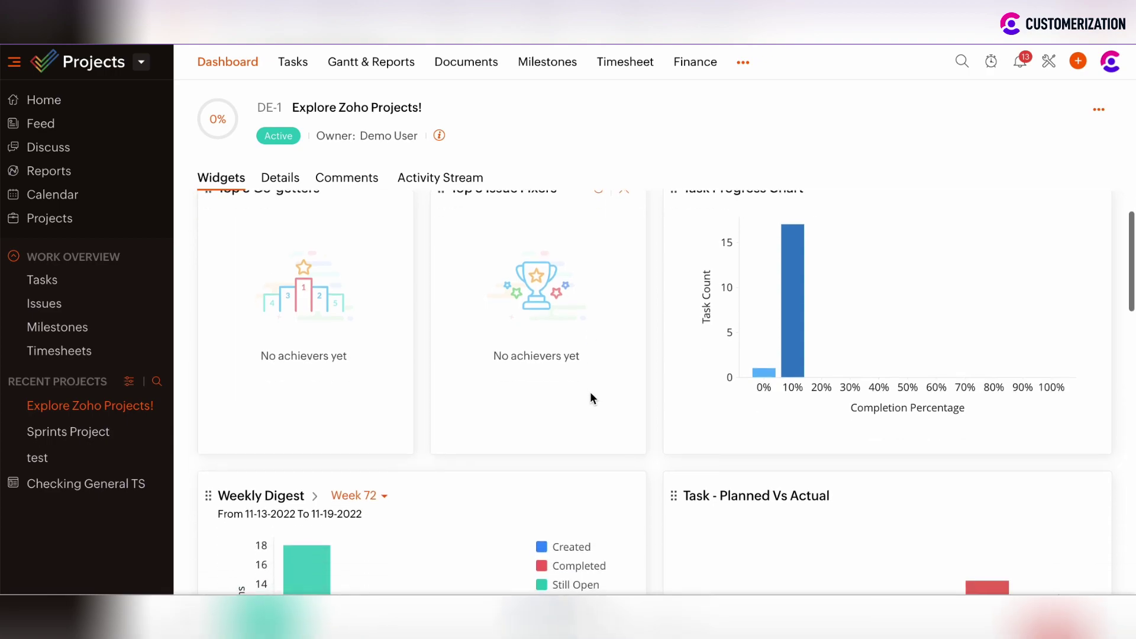
pyautogui.scroll(1, 592, 398)
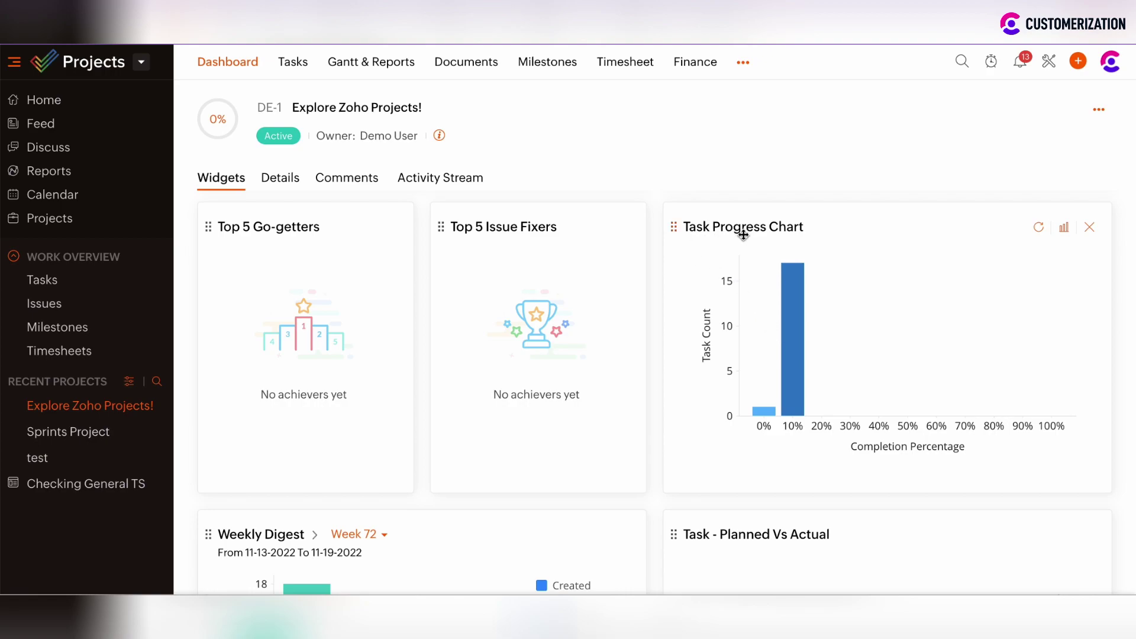
pyautogui.scroll(-3, 597, 395)
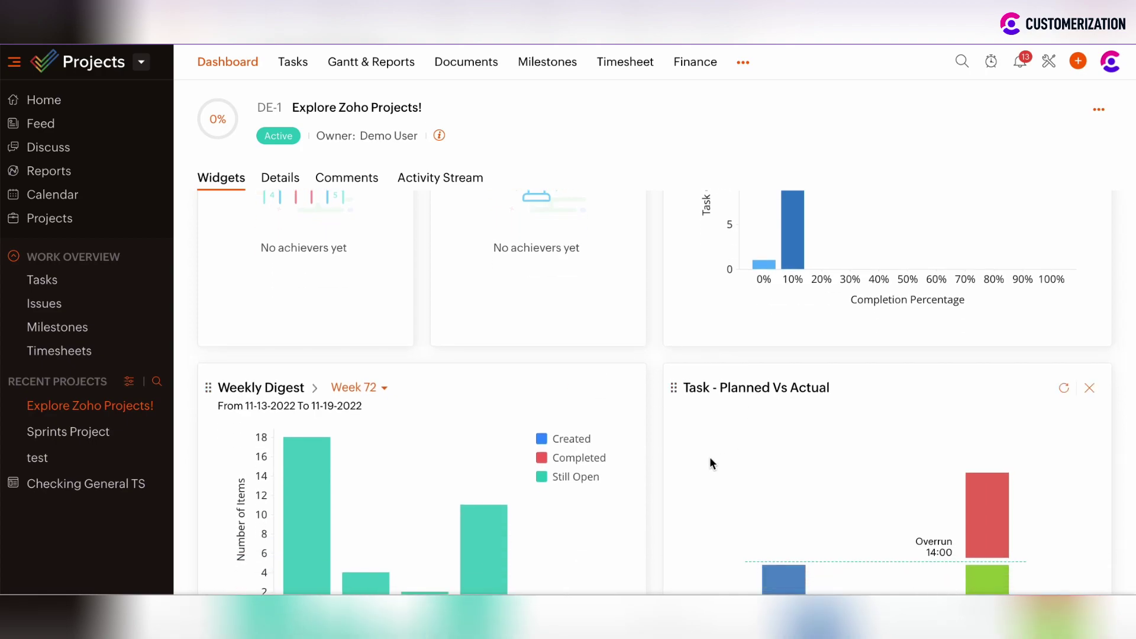
pyautogui.scroll(-5, 709, 457)
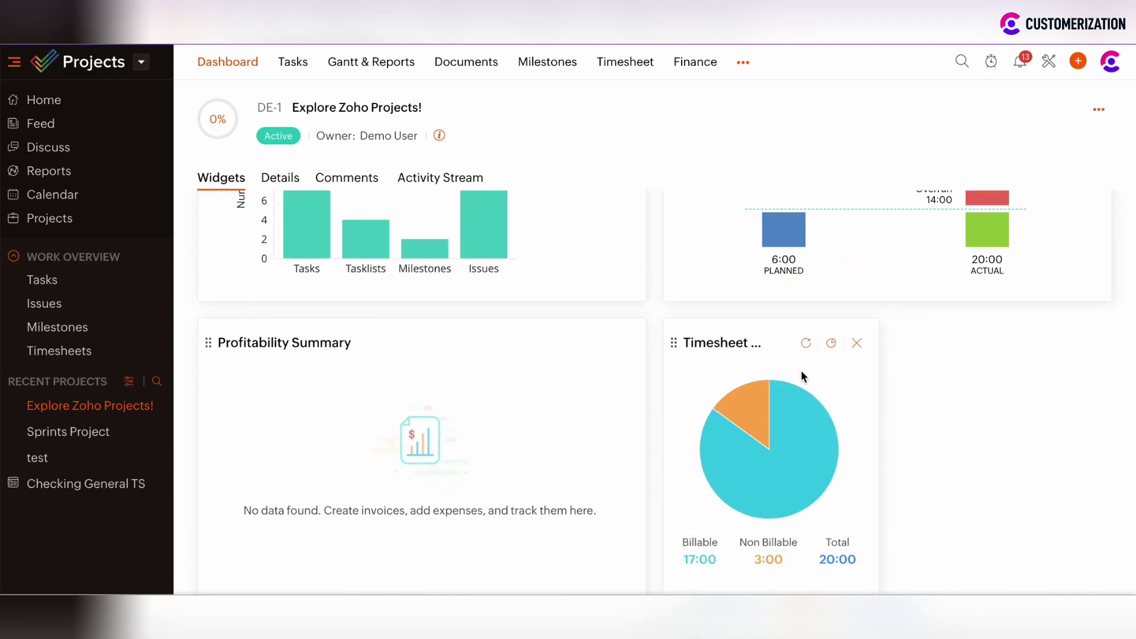
pyautogui.scroll(5, 658, 340)
pyautogui.scroll(2, 659, 338)
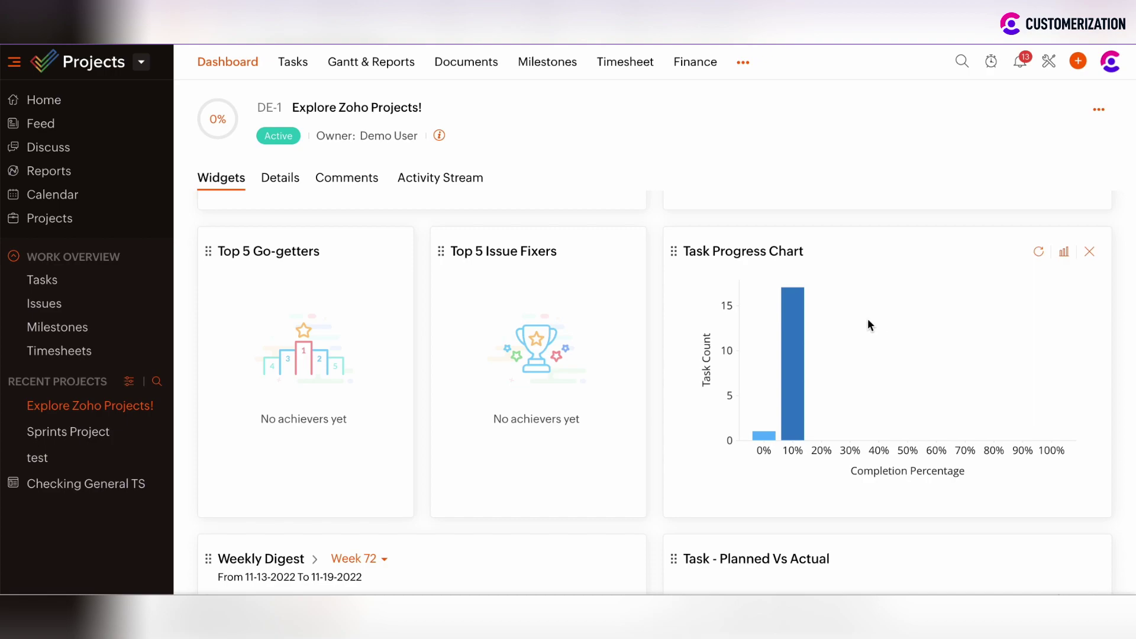
pyautogui.moveTo(762, 439)
pyautogui.click(1064, 252)
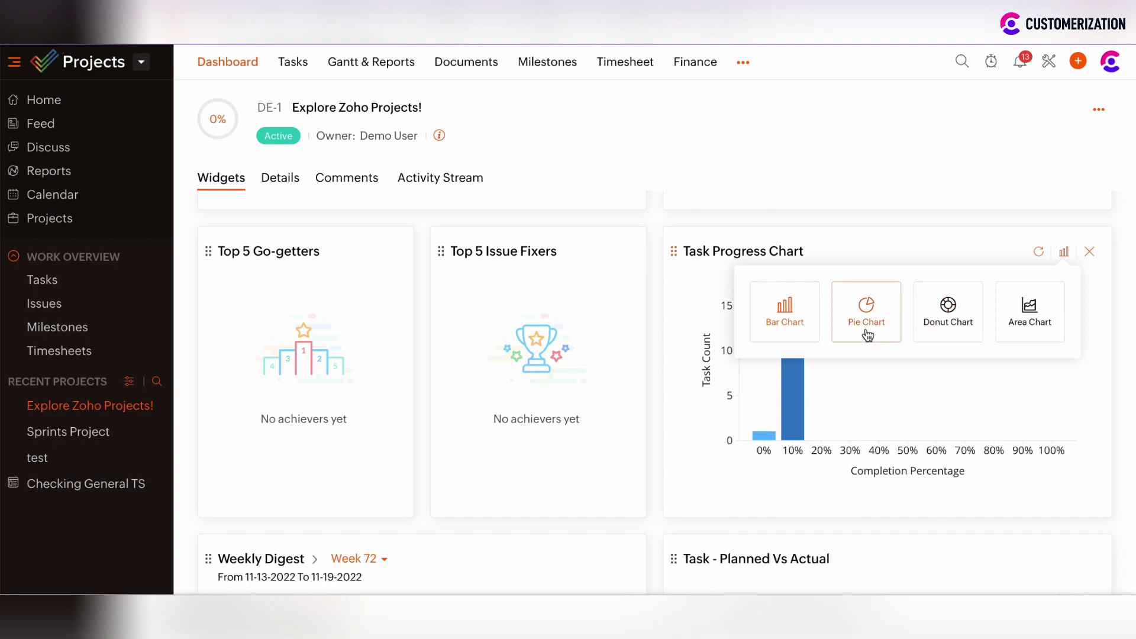
pyautogui.click(929, 415)
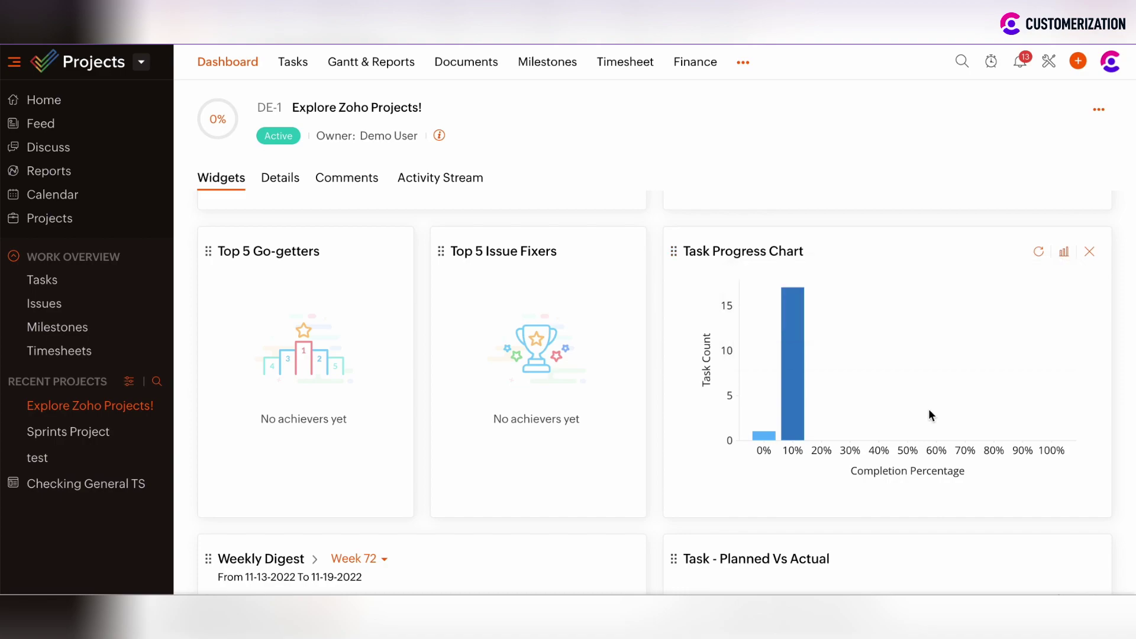
pyautogui.scroll(-5, 929, 410)
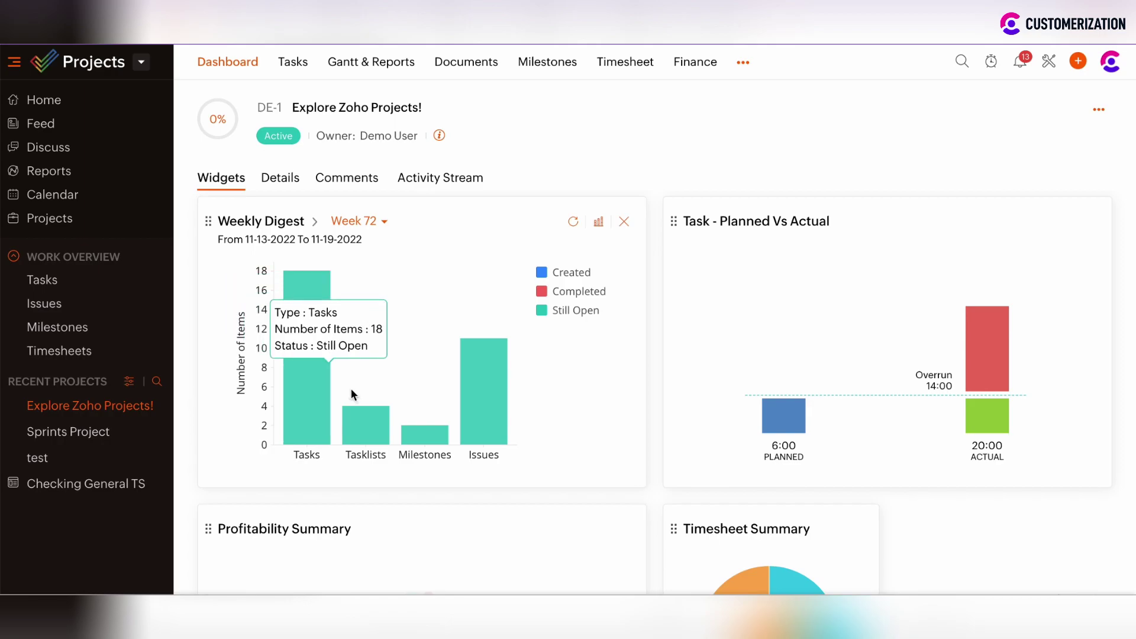
pyautogui.moveTo(372, 414)
pyautogui.moveTo(484, 418)
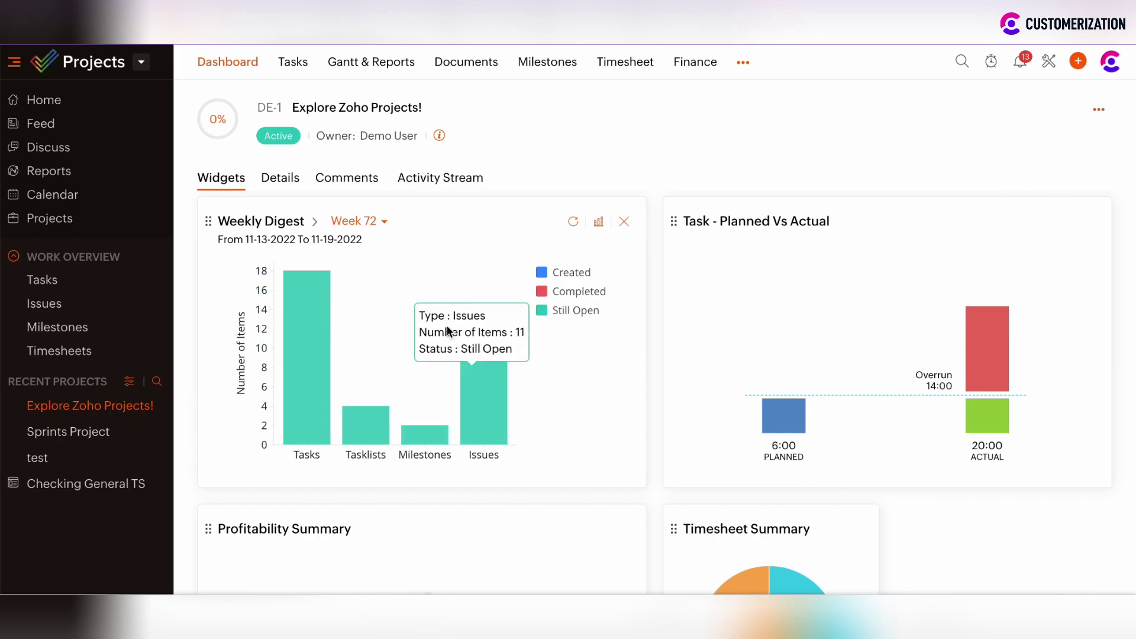
pyautogui.click(370, 224)
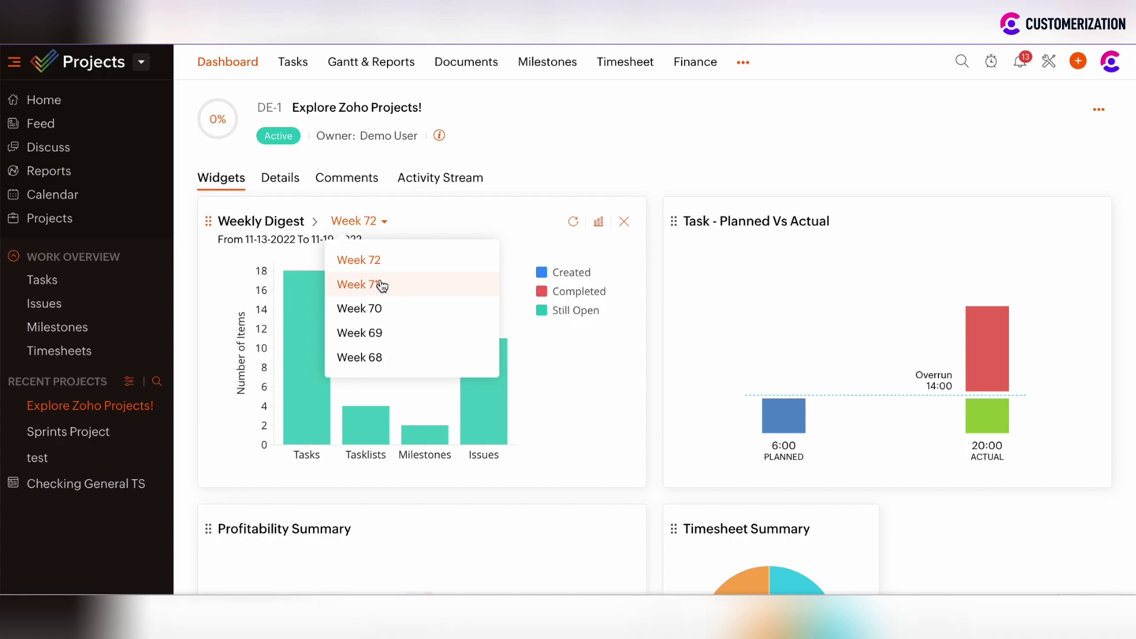
pyautogui.click(613, 403)
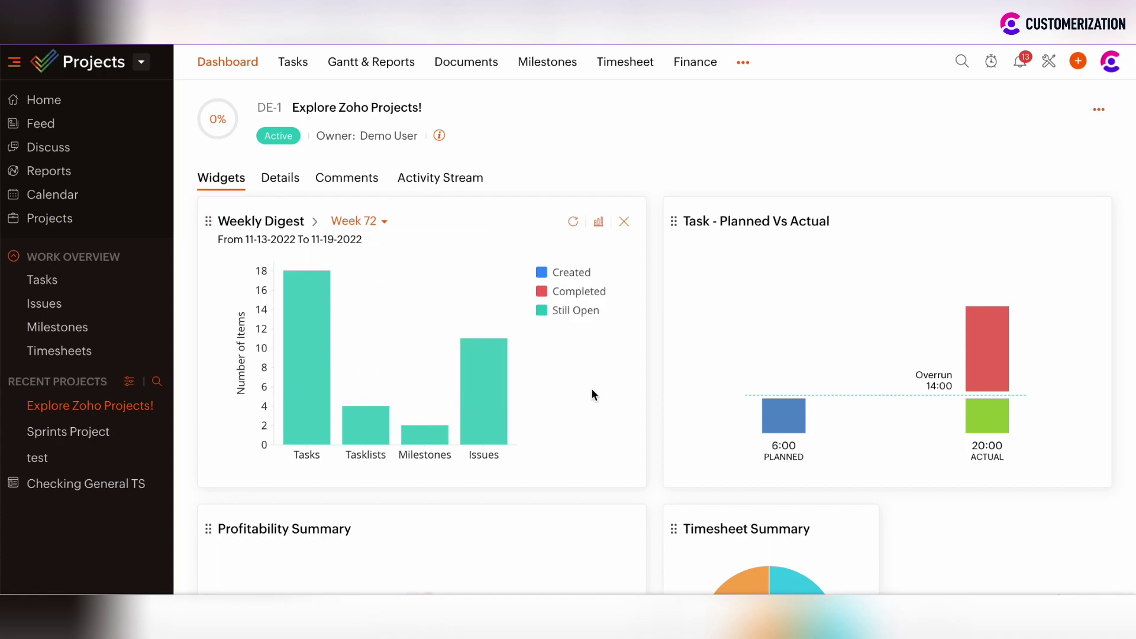
pyautogui.click(599, 223)
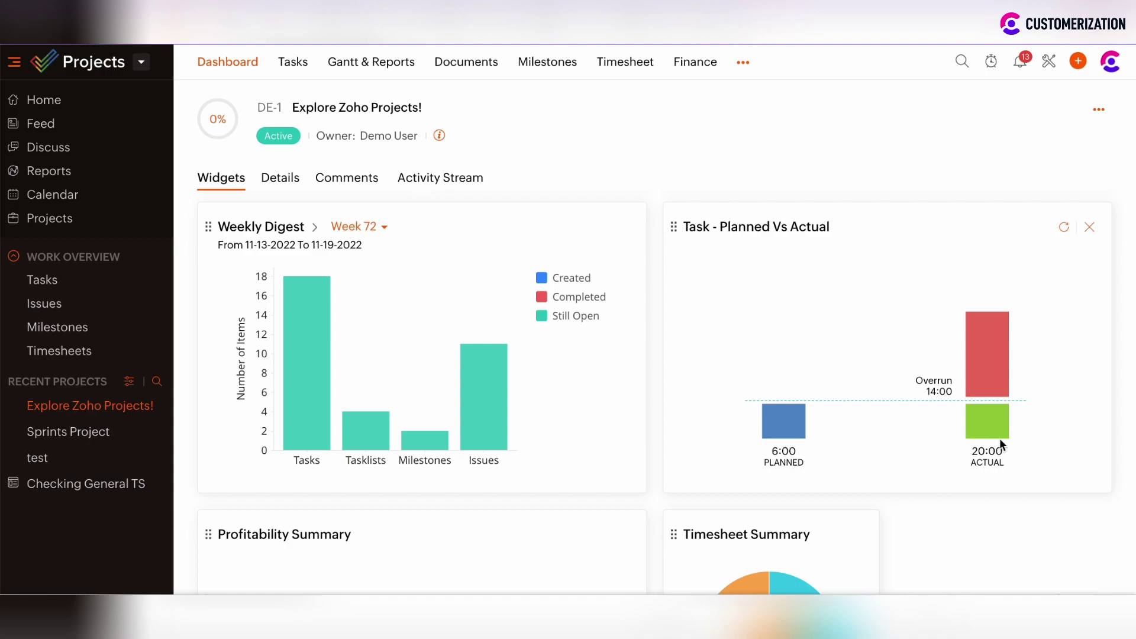
pyautogui.moveTo(997, 378)
pyautogui.scroll(-4, 887, 461)
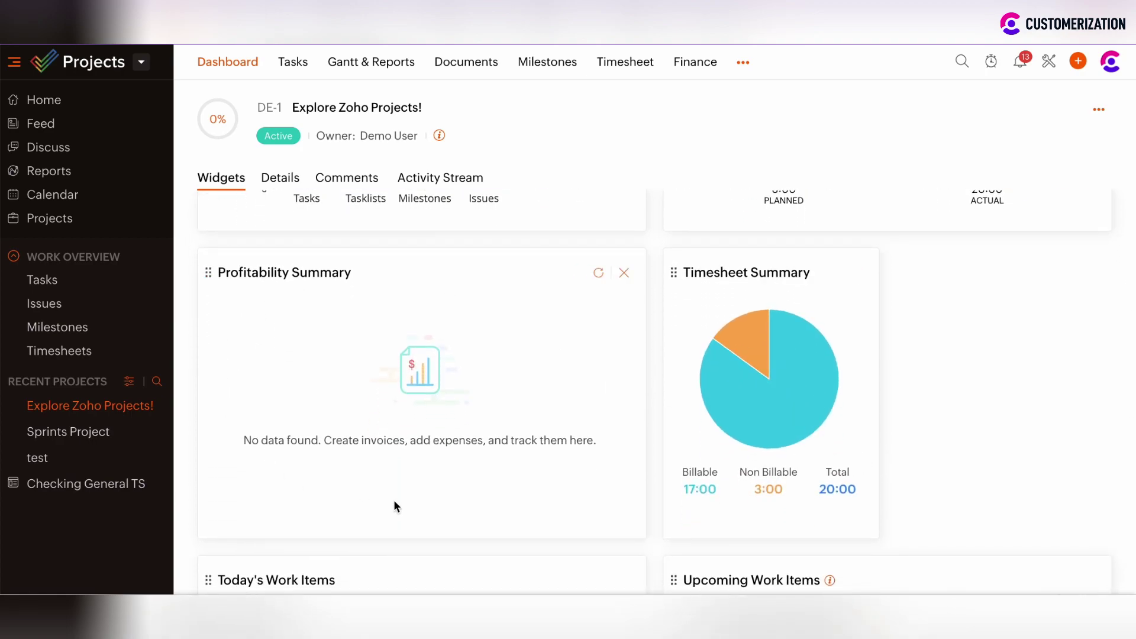
# - Switch to Sprints Project and review Profitability Summary options, keeping This Fiscal Year and Accrual
pyautogui.click(85, 432)
pyautogui.click(420, 284)
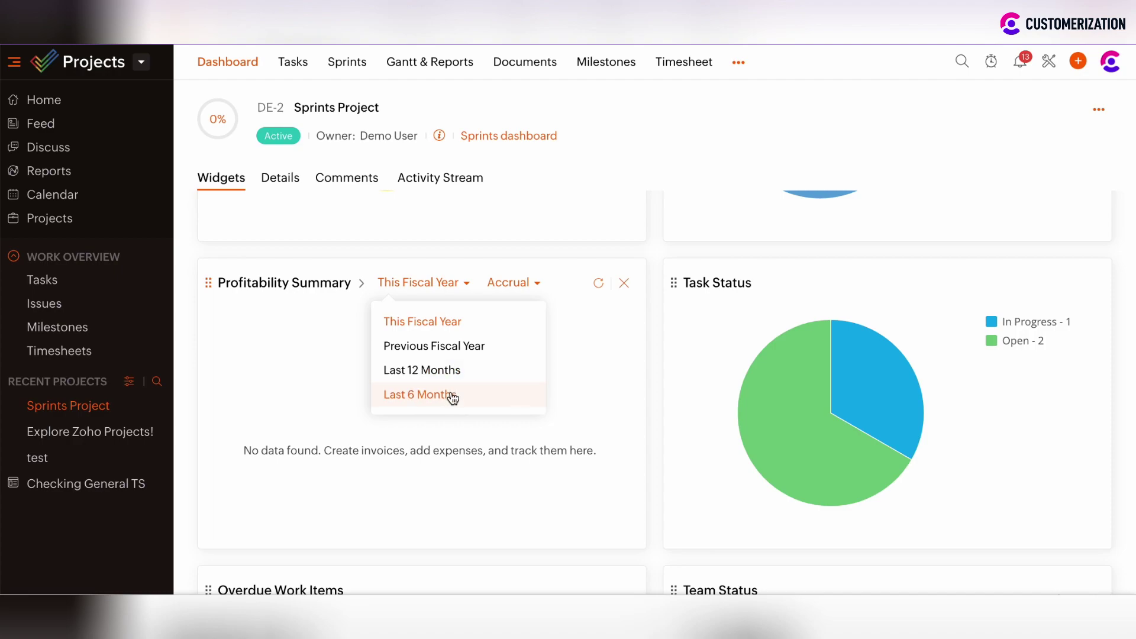
pyautogui.click(596, 397)
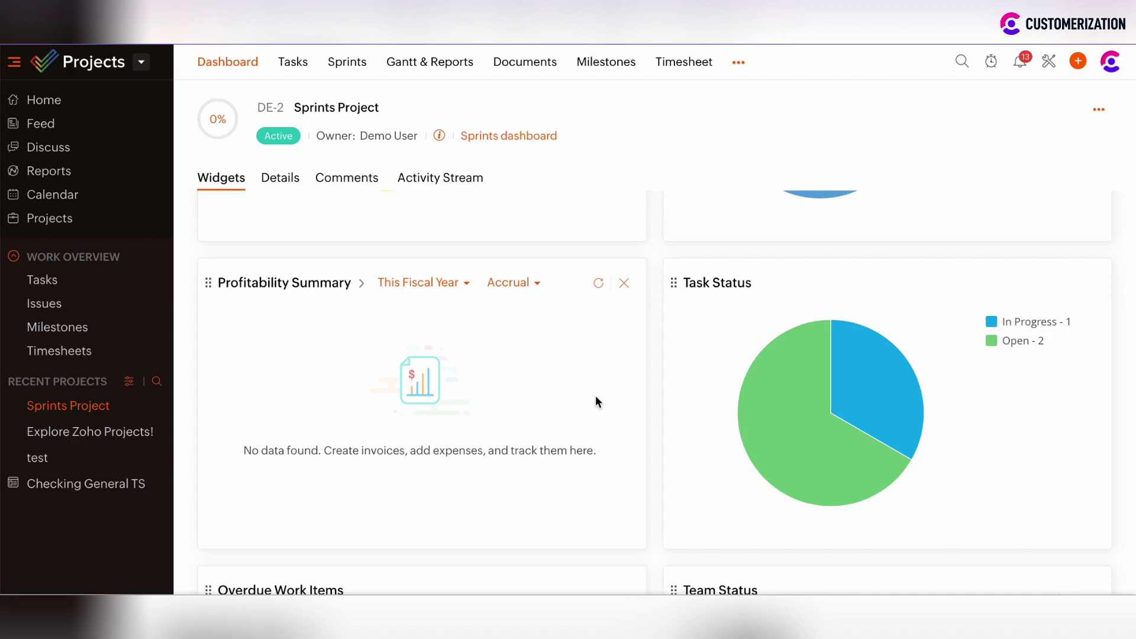
pyautogui.click(518, 287)
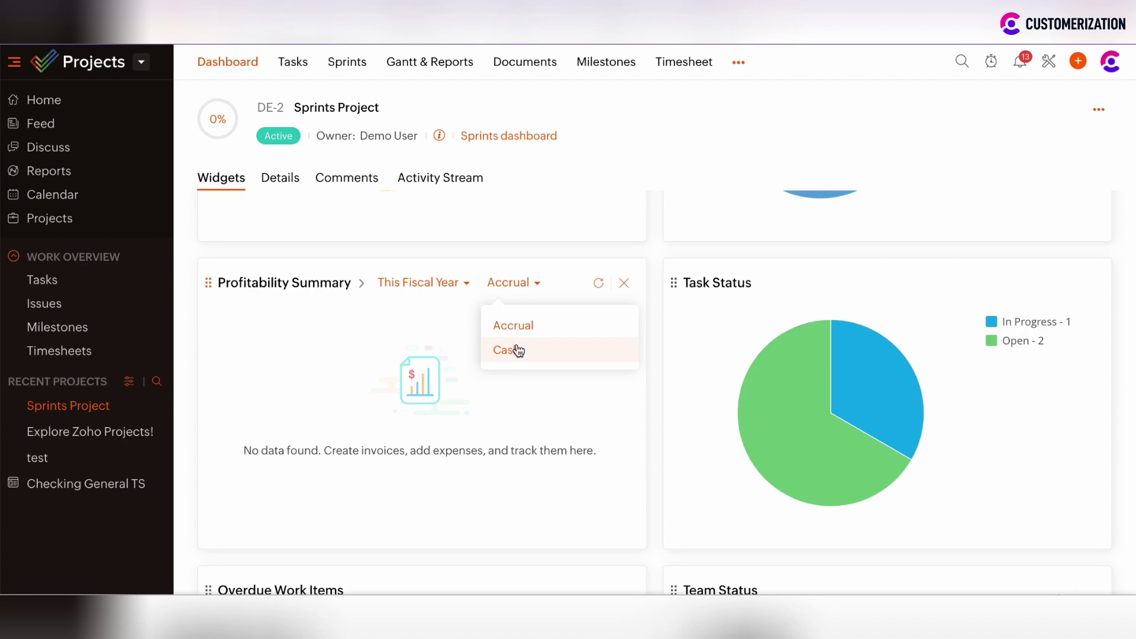
pyautogui.click(363, 333)
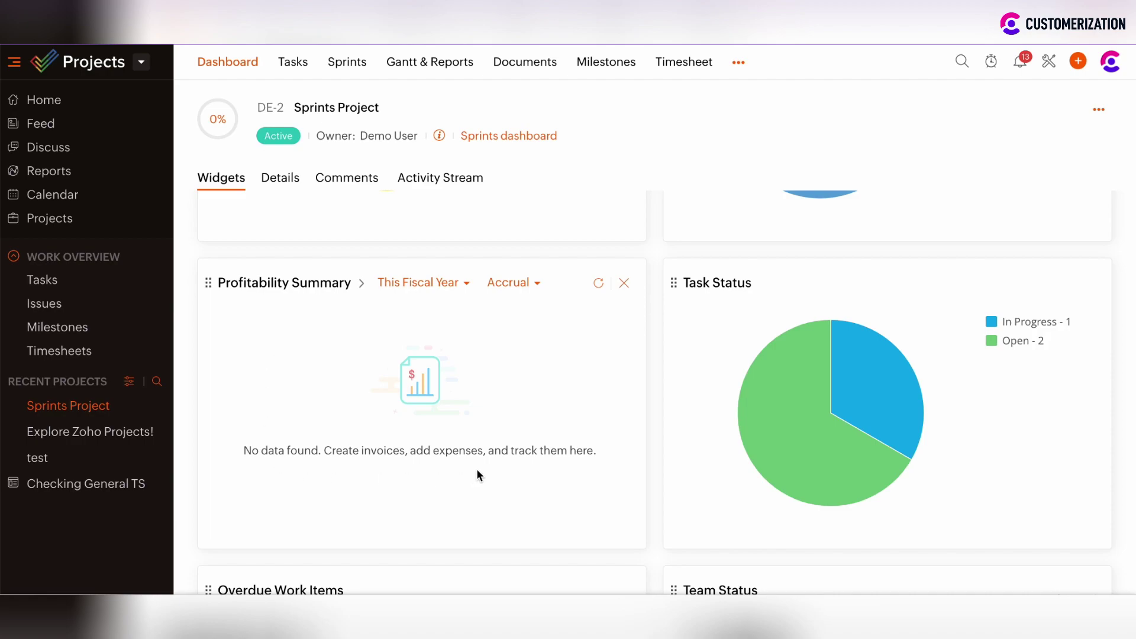
# - Reopen Explore Zoho Projects! and scroll to the empty Today's and Upcoming Work Items widgets
pyautogui.click(81, 432)
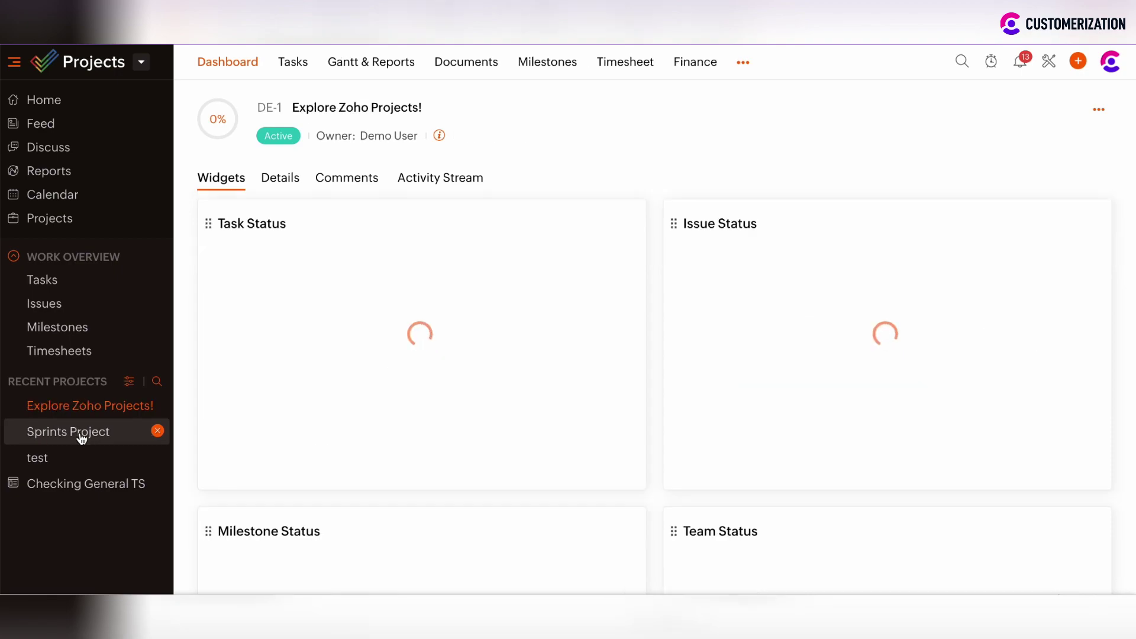
pyautogui.scroll(-8, 616, 500)
pyautogui.scroll(-10, 617, 496)
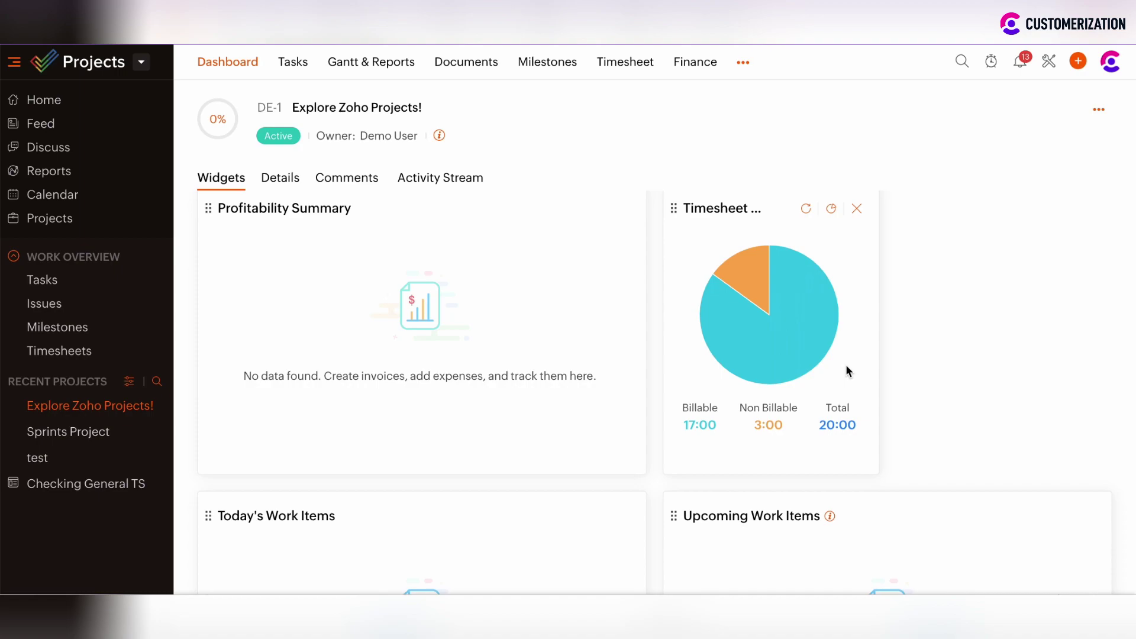
pyautogui.scroll(-5, 846, 365)
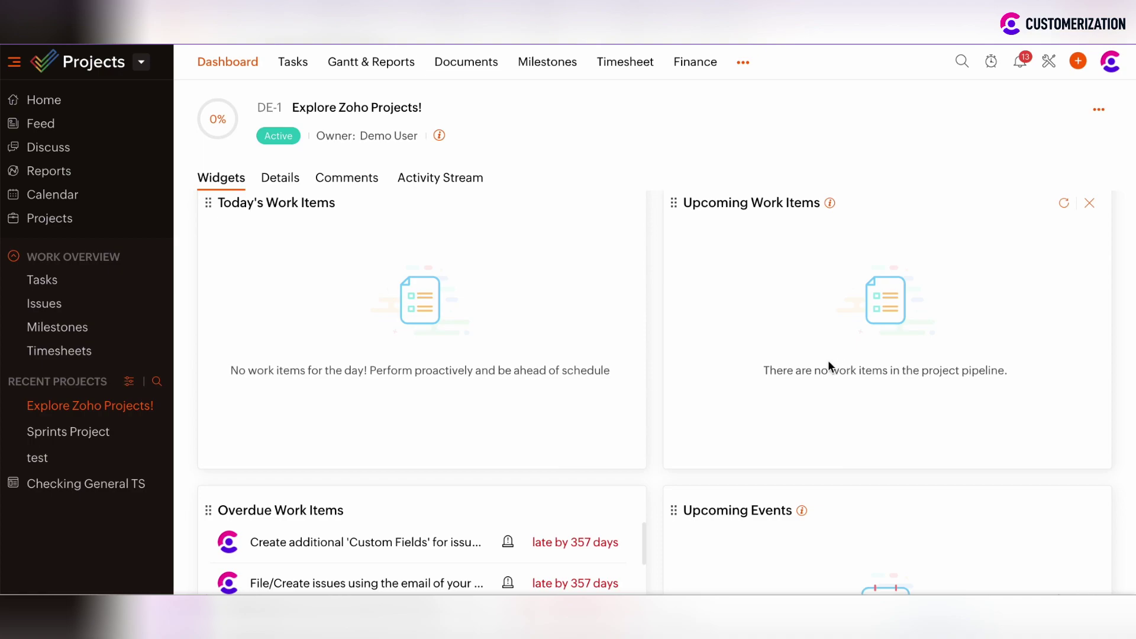
pyautogui.scroll(1, 786, 350)
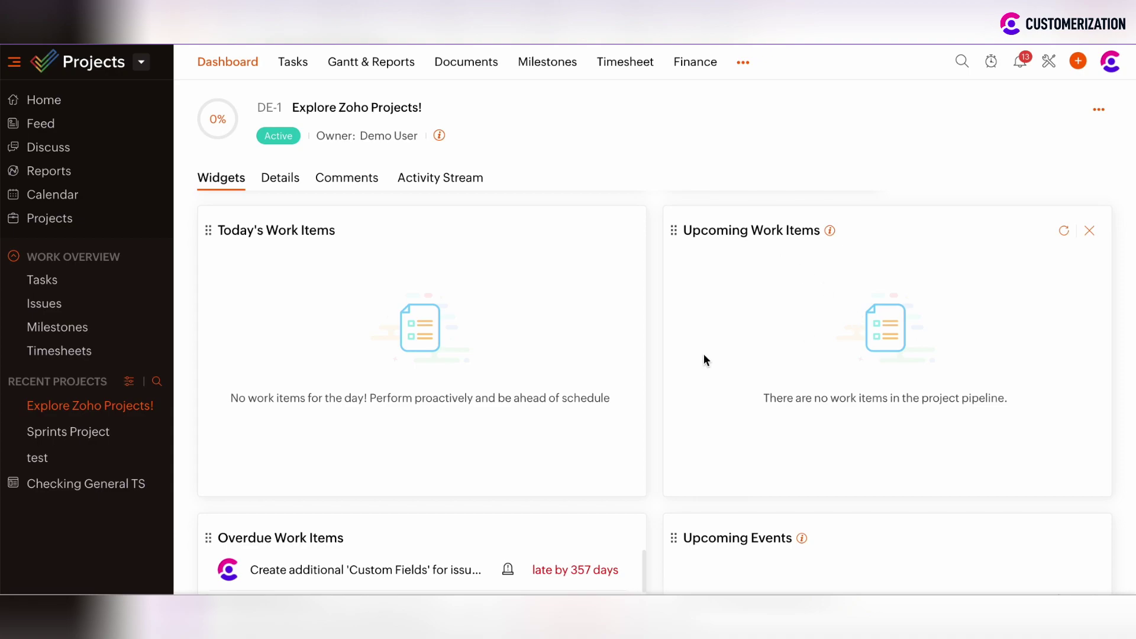
pyautogui.scroll(-3, 556, 383)
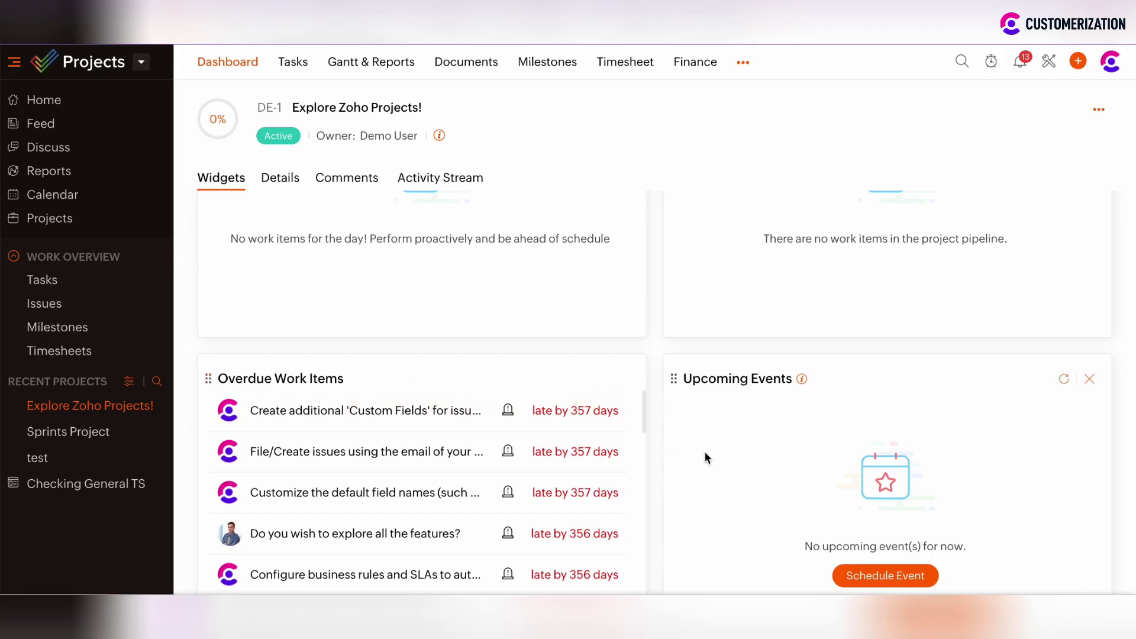
pyautogui.scroll(-2, 716, 458)
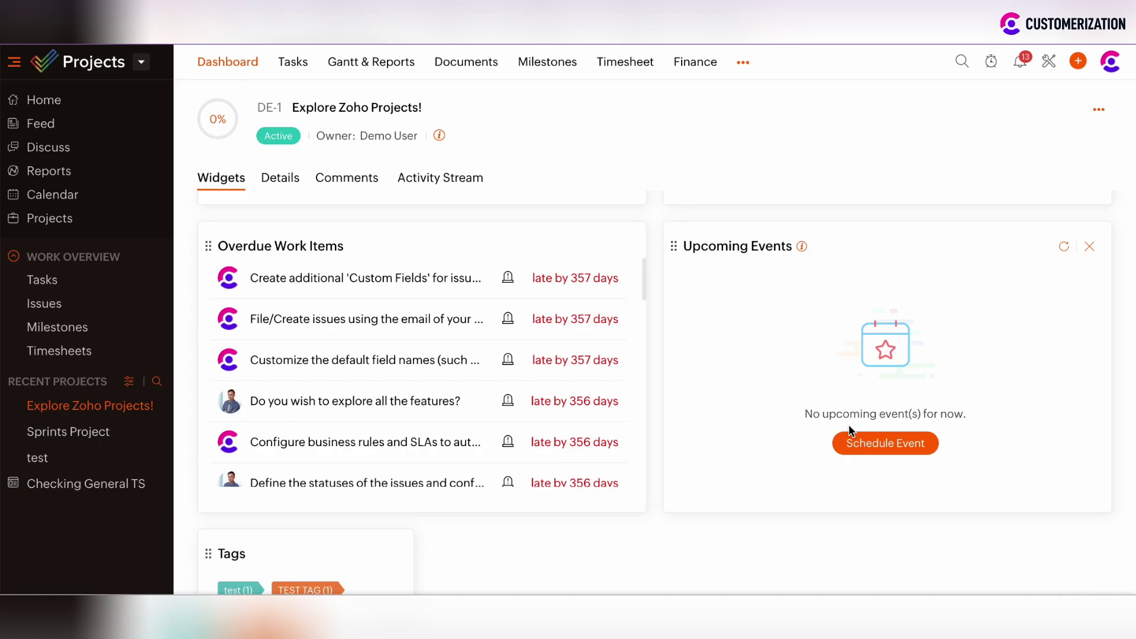
pyautogui.scroll(-4, 712, 362)
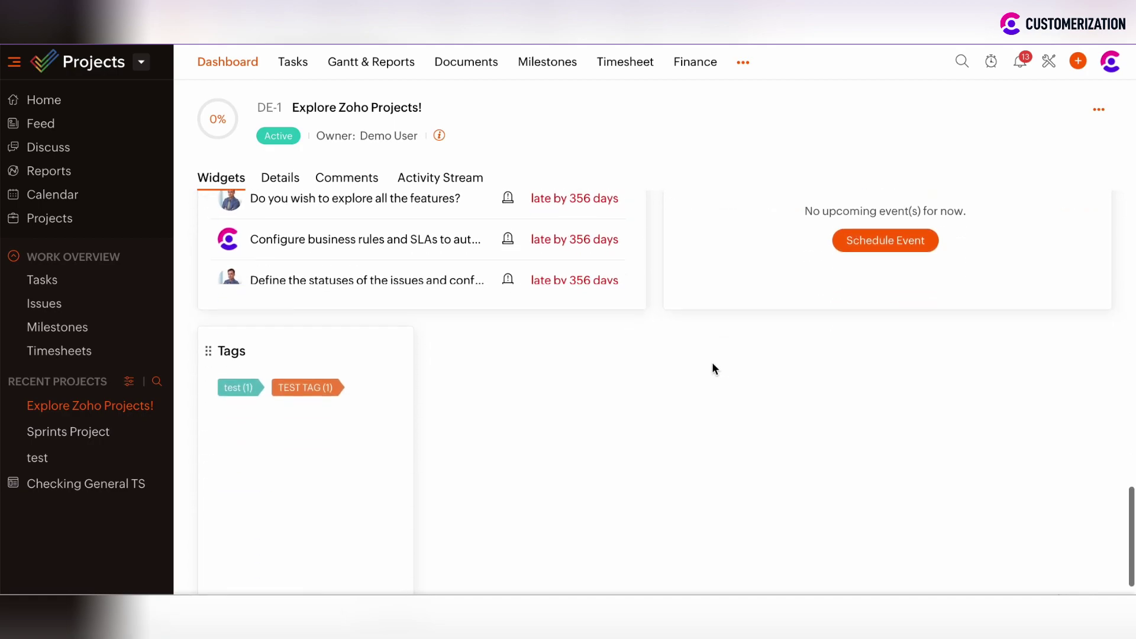